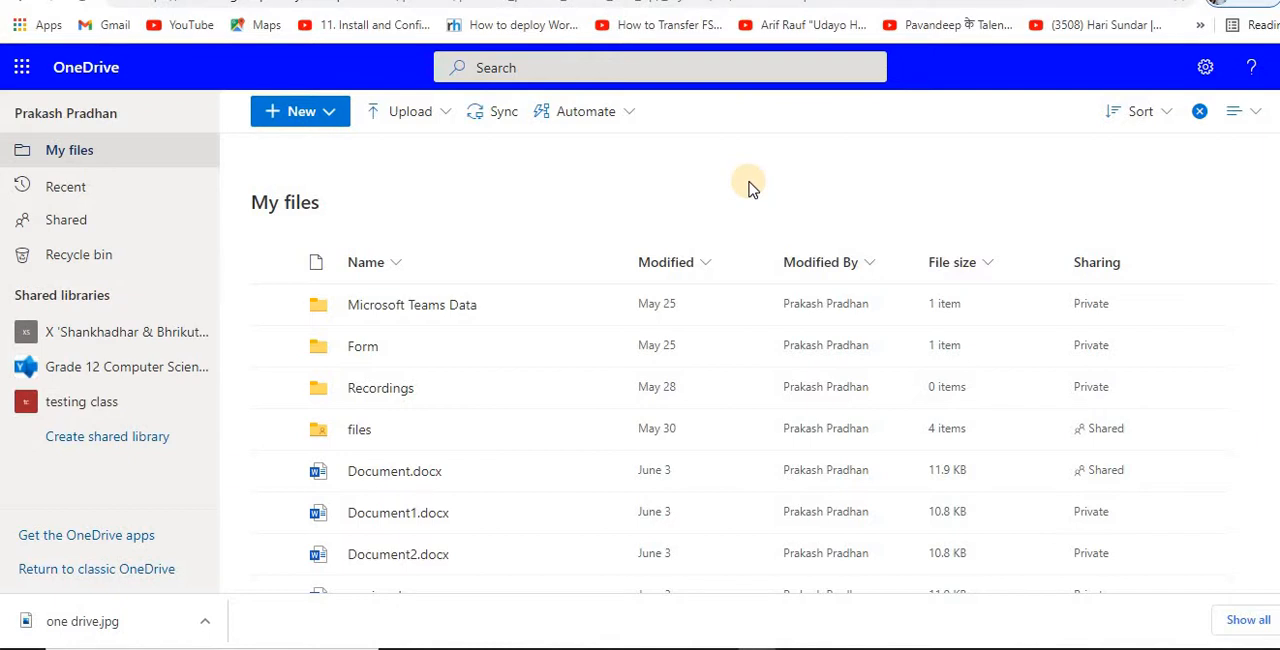
Step: Create a new folder named Schedule in My files
click(335, 118)
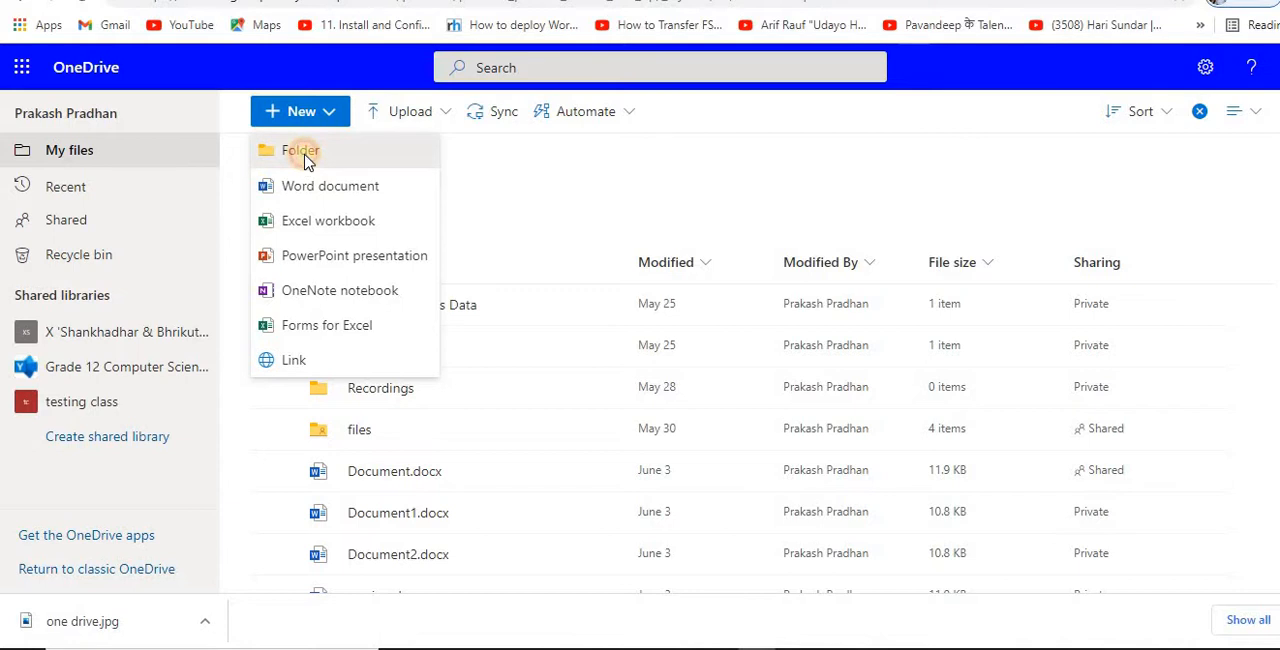
click(307, 160)
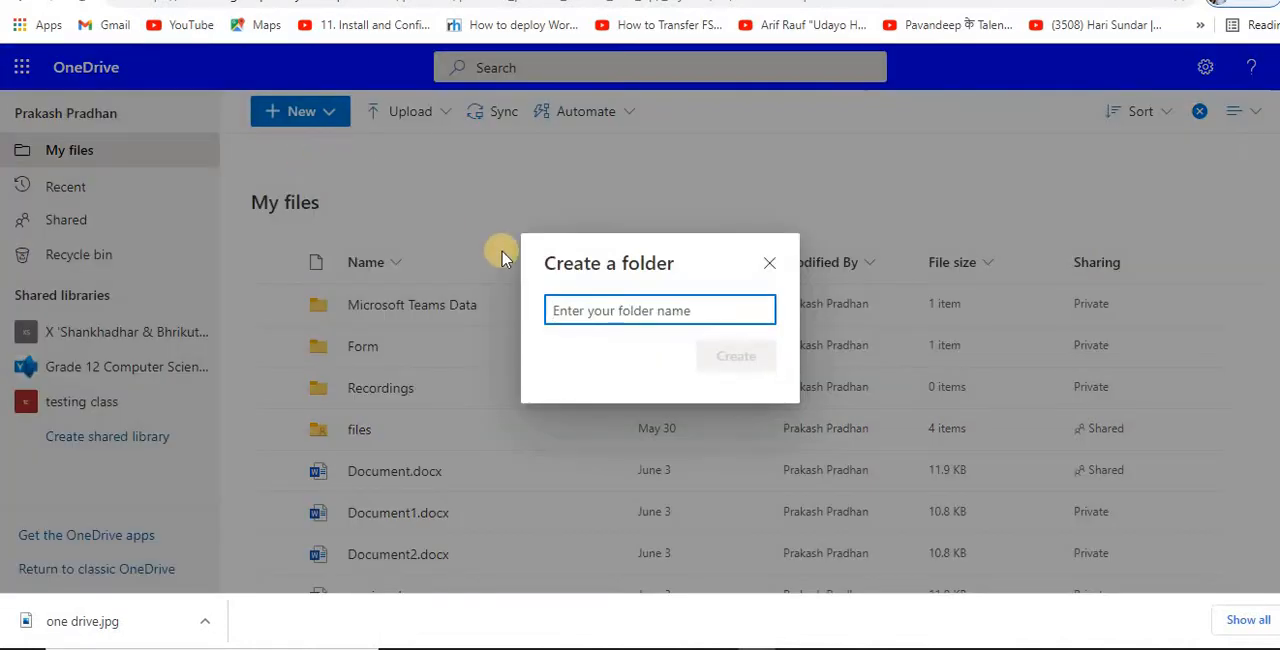
text(Schedul)
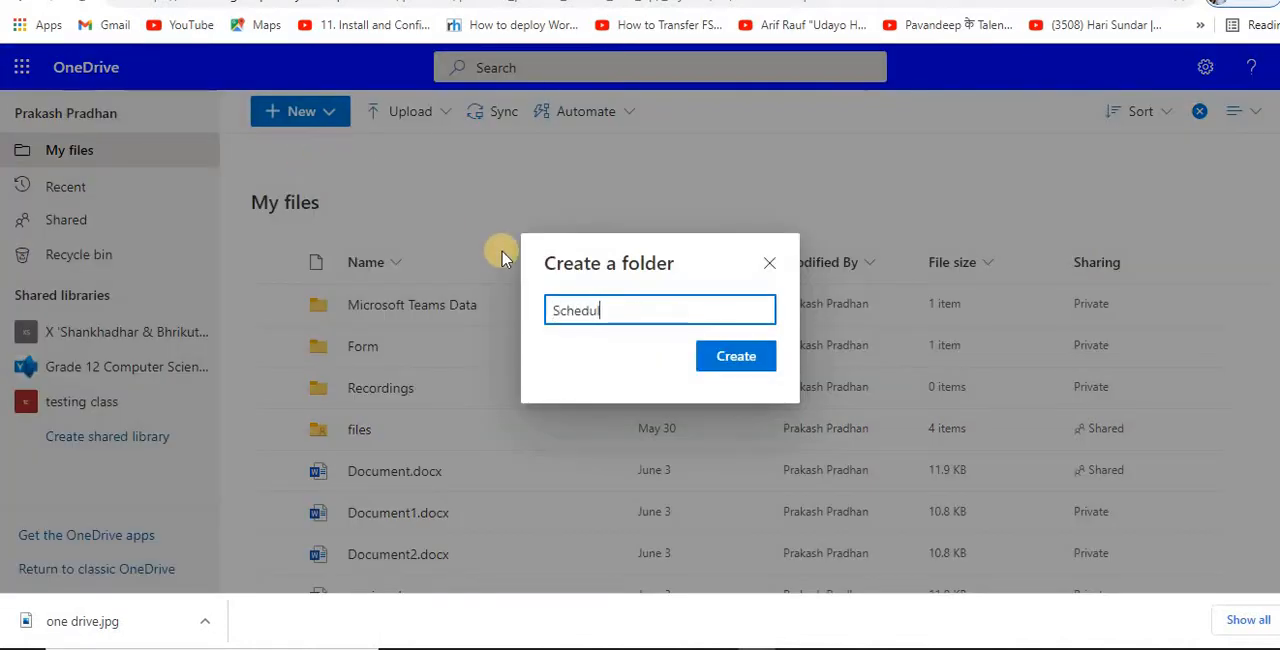
text(e)
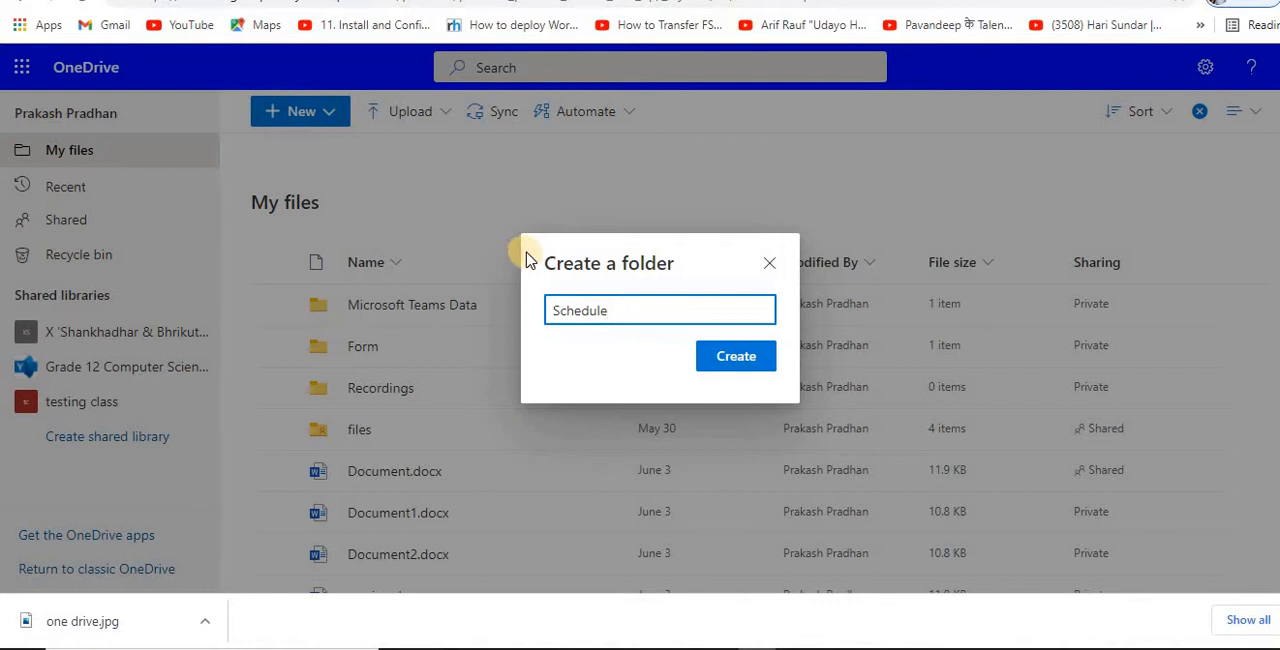
click(733, 357)
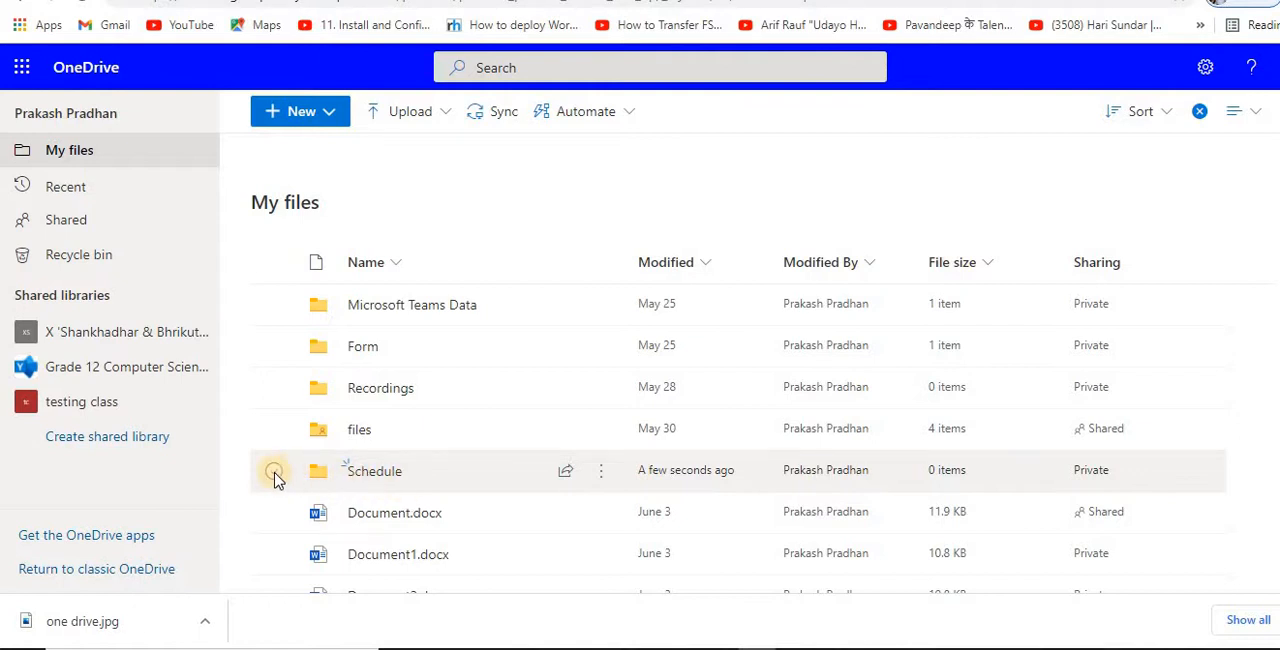
Step: Create a Word document containing the text "group" inside the Schedule folder and return to the OneDrive file list
click(370, 472)
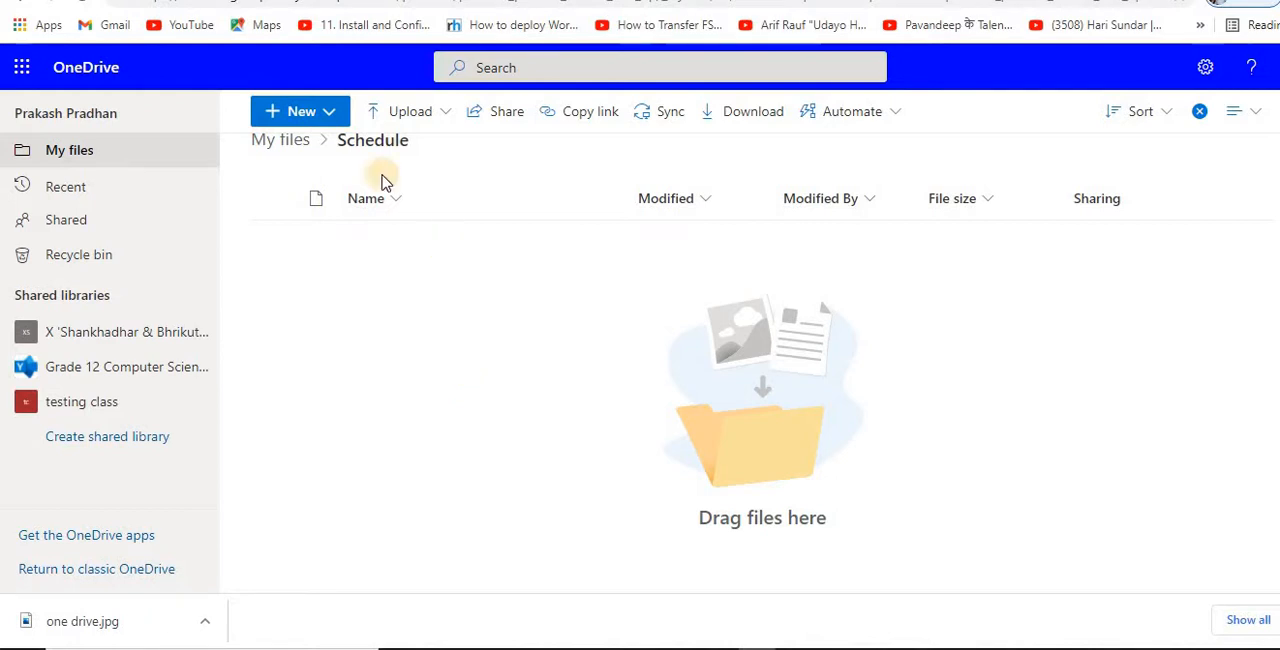
click(331, 113)
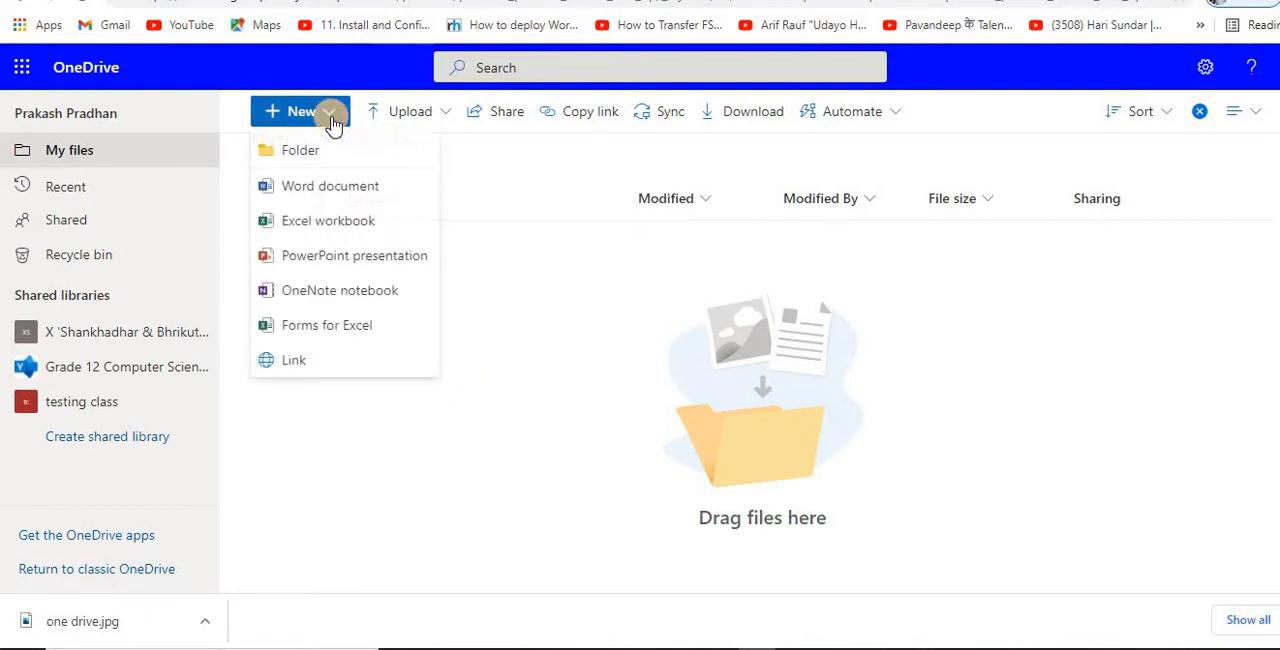
click(330, 186)
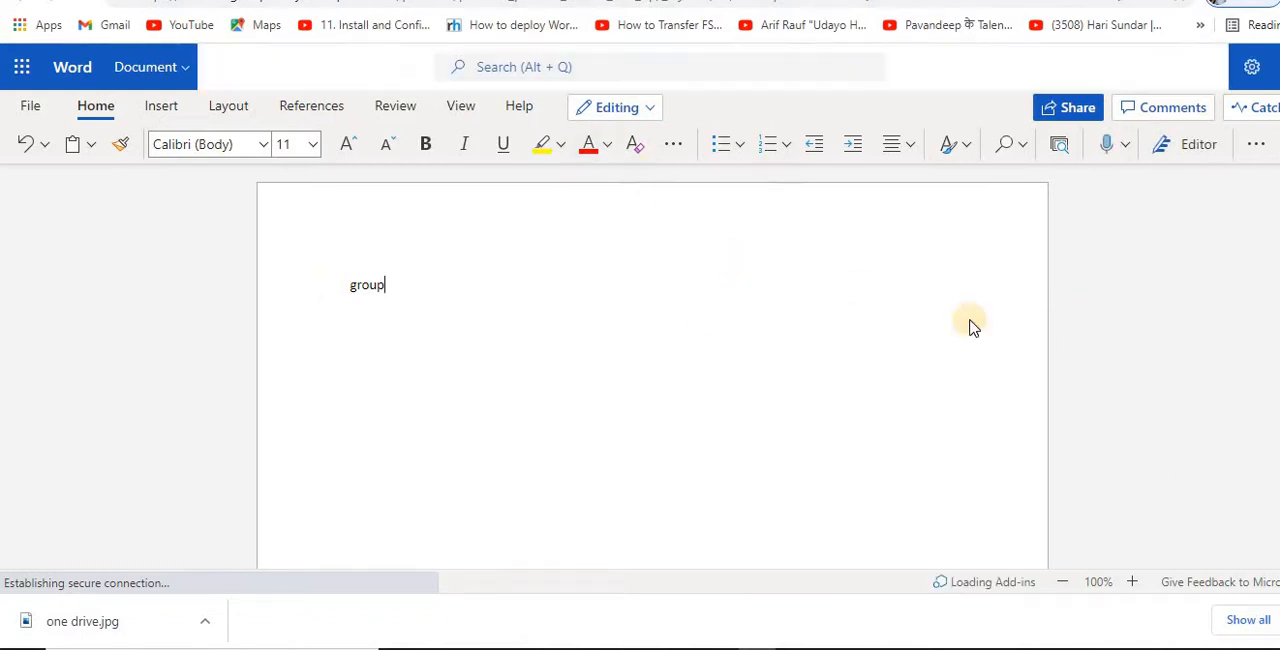
click(371, 286)
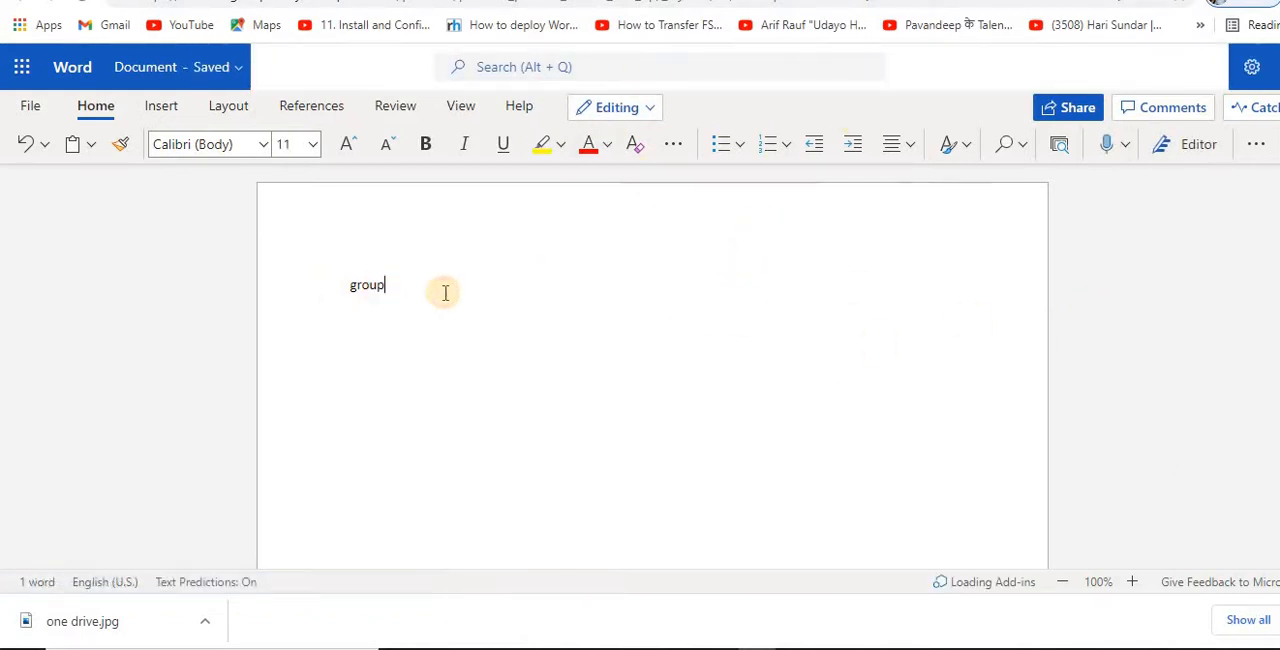
click(412, 292)
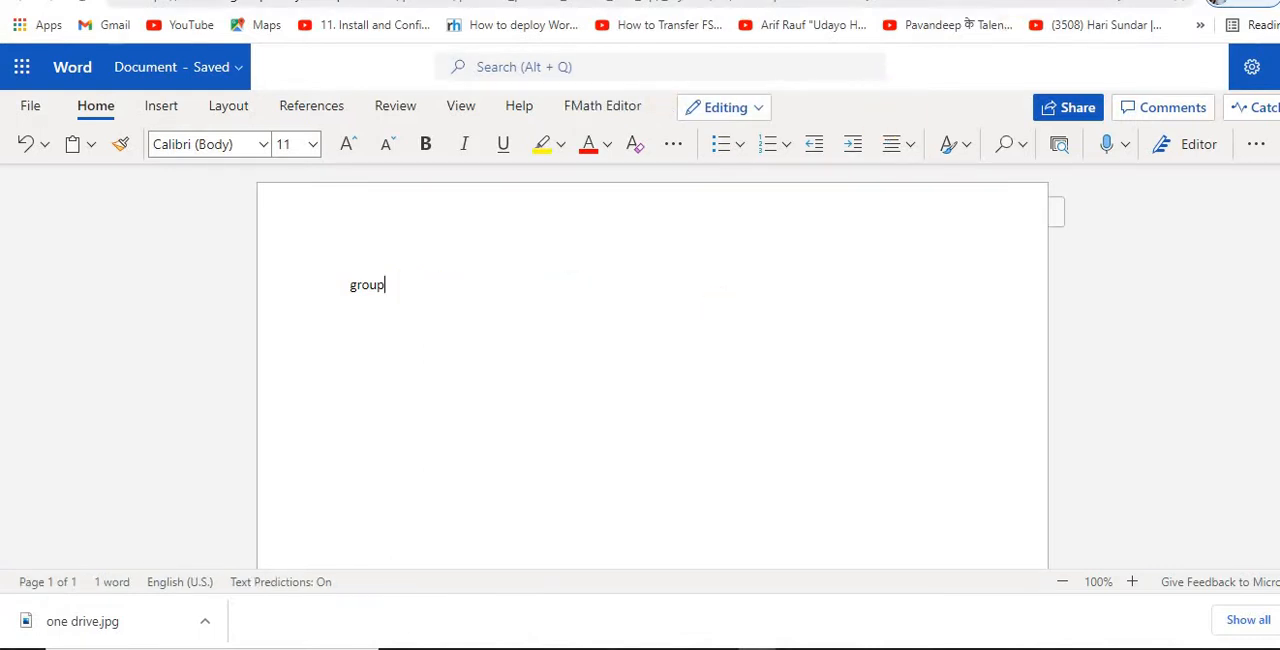
click(560, 2)
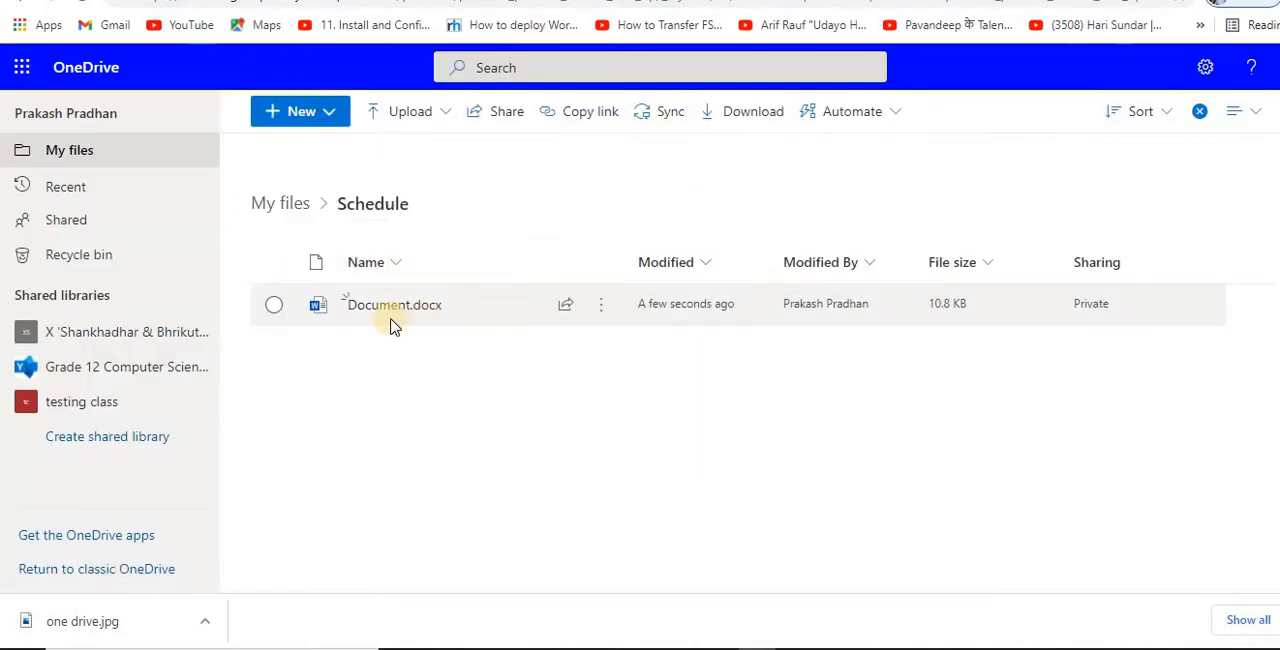
Step: Review the available file actions for Document.docx in the Schedule folder and show its details
click(394, 320)
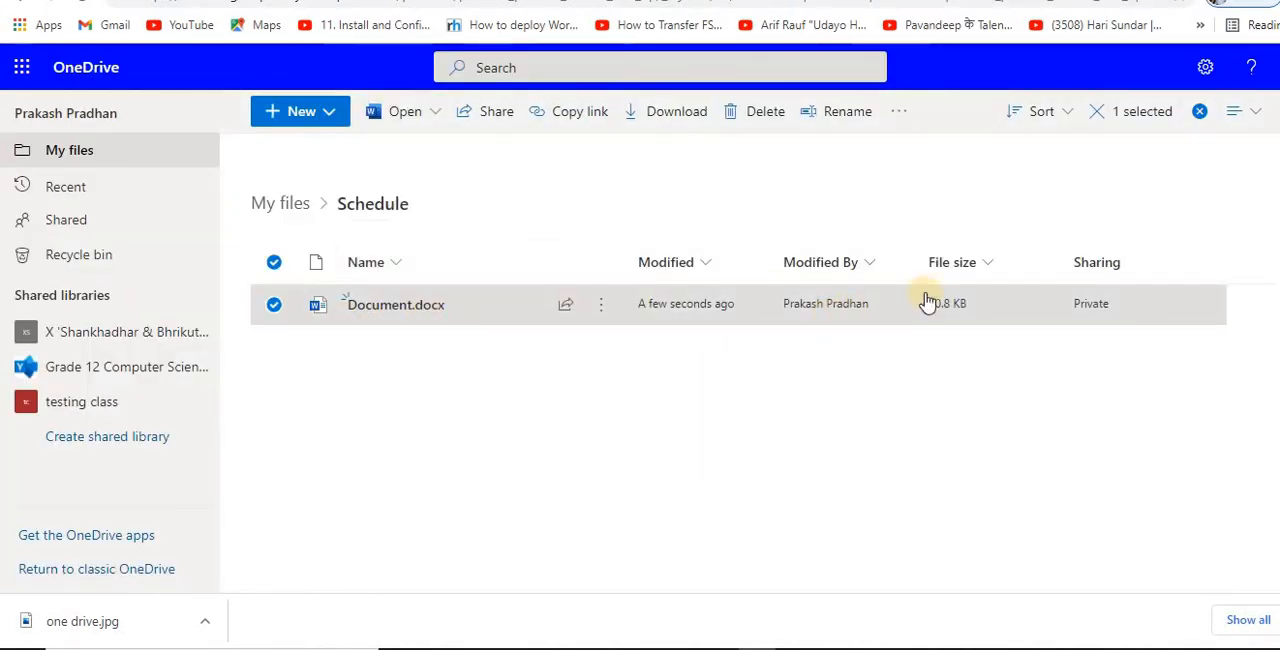
click(601, 310)
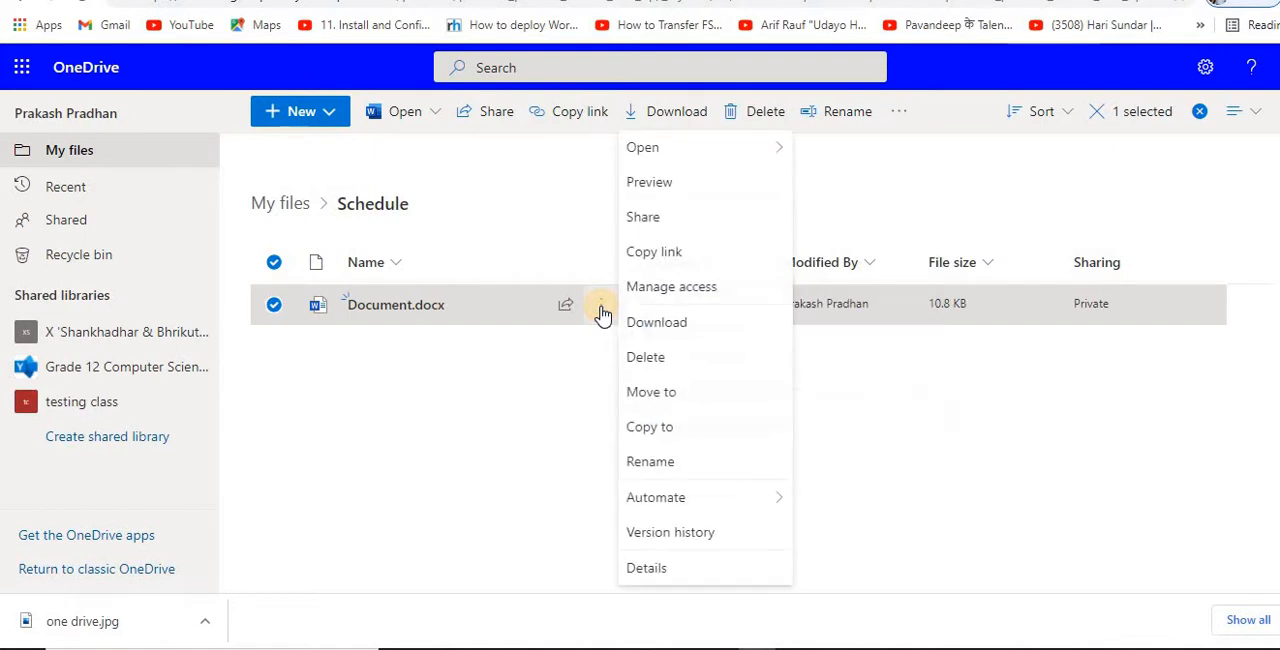
mouse_move(674, 148)
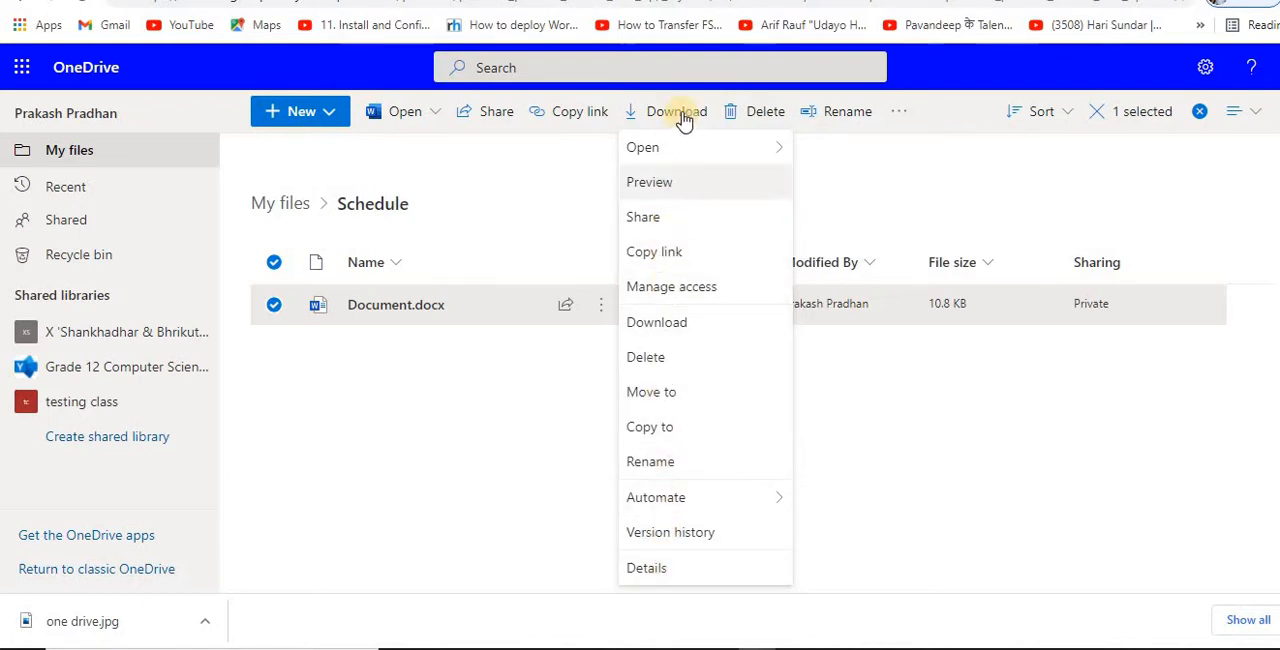
click(660, 570)
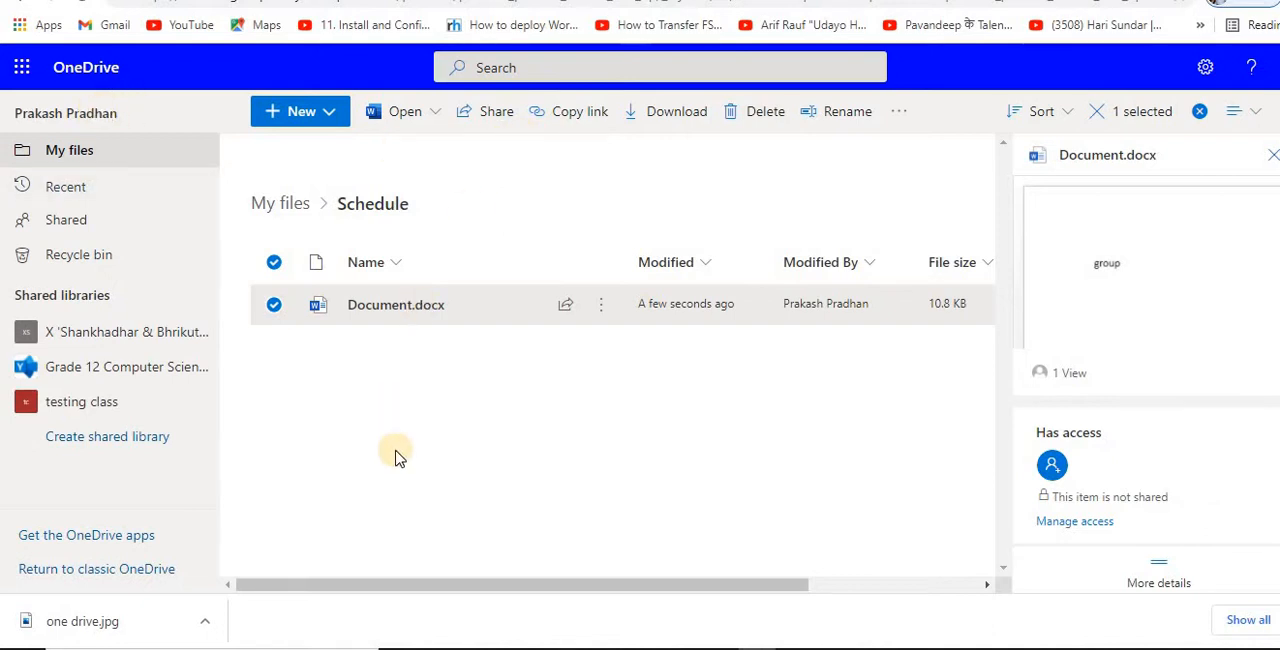
Step: Deselect the document, reopen the Schedule folder from My files to check its contents, and return to My files
click(260, 420)
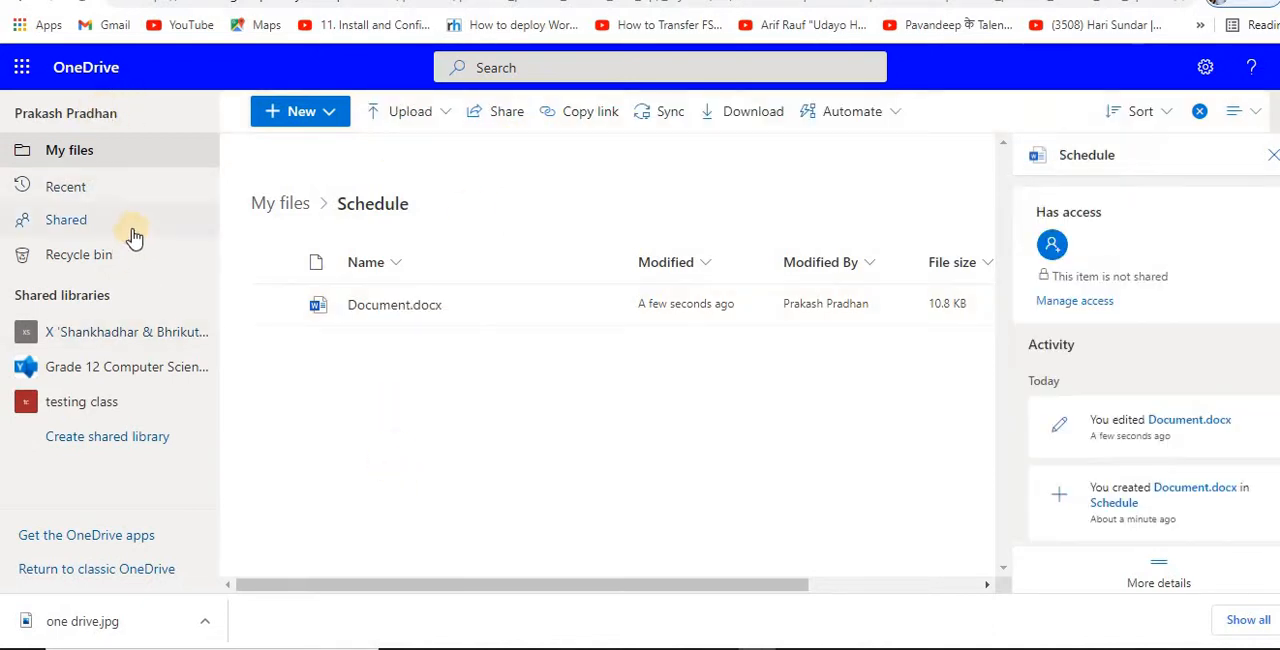
click(80, 152)
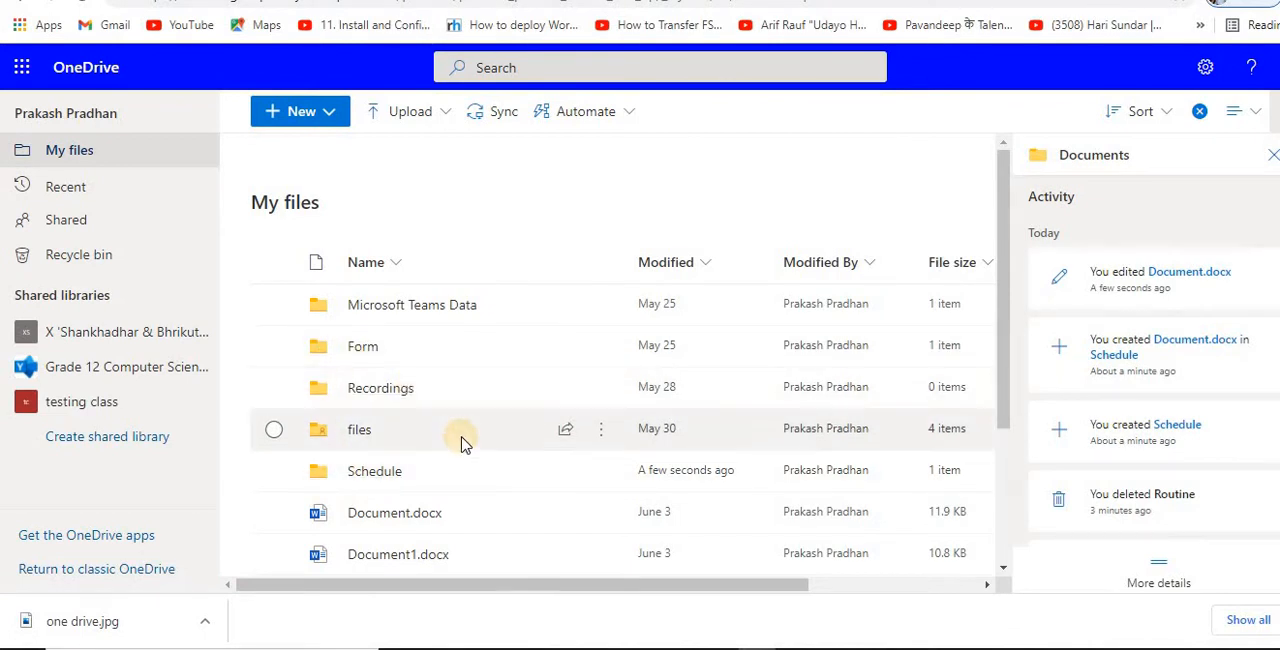
click(273, 472)
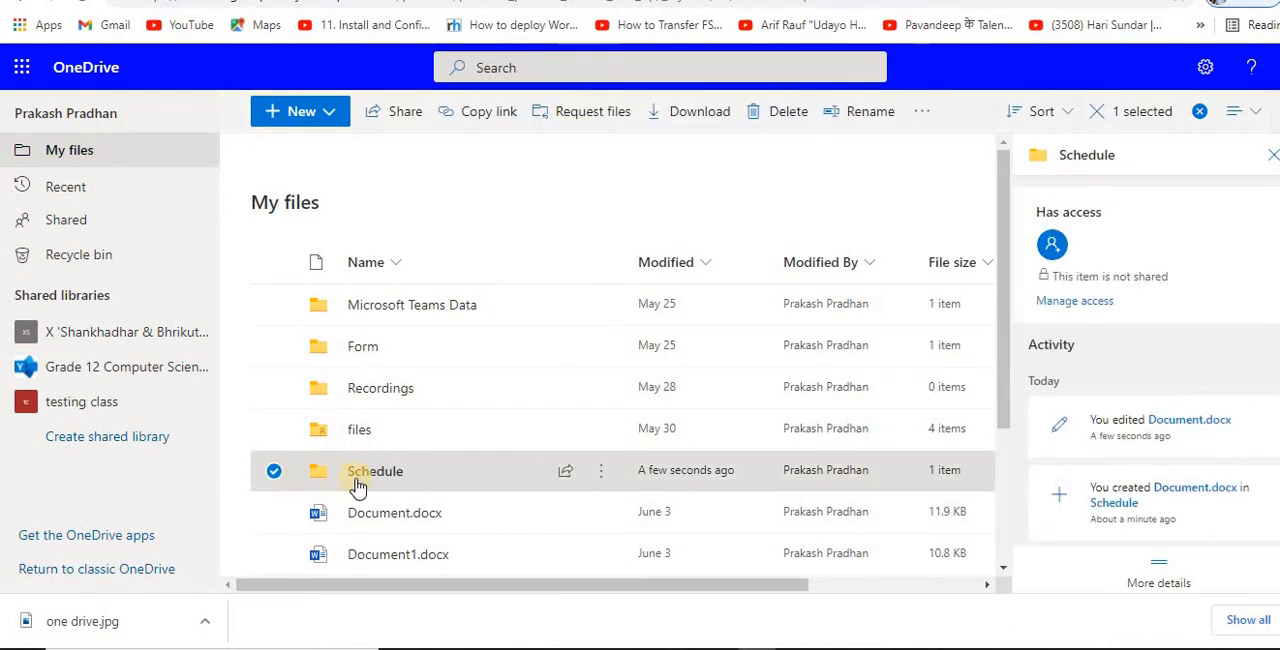
click(378, 474)
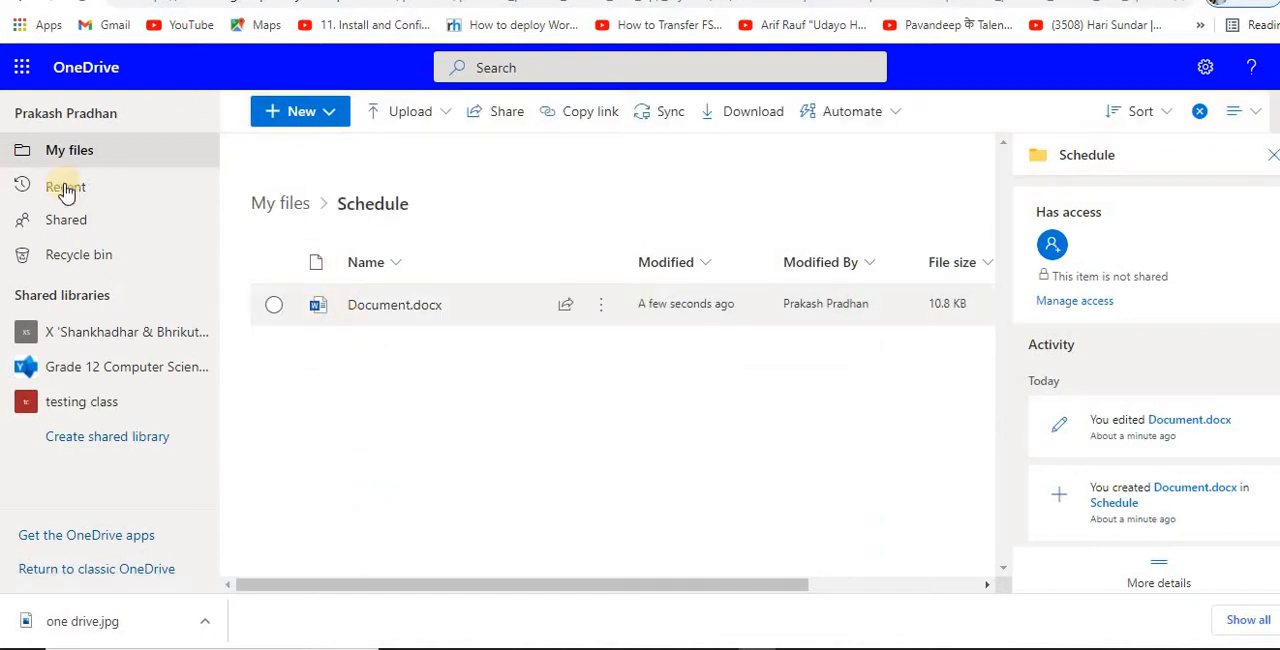
click(63, 150)
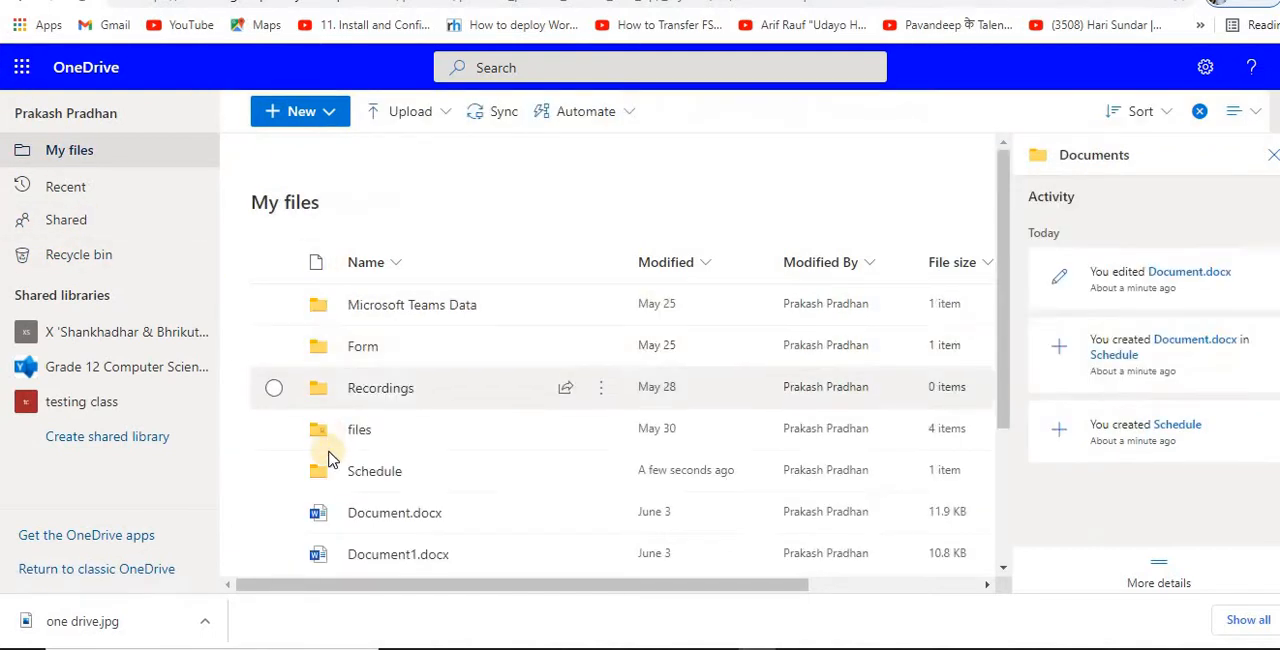
Step: Start sharing the Schedule folder and review its link settings, keeping access as anyone with the link can edit
click(275, 473)
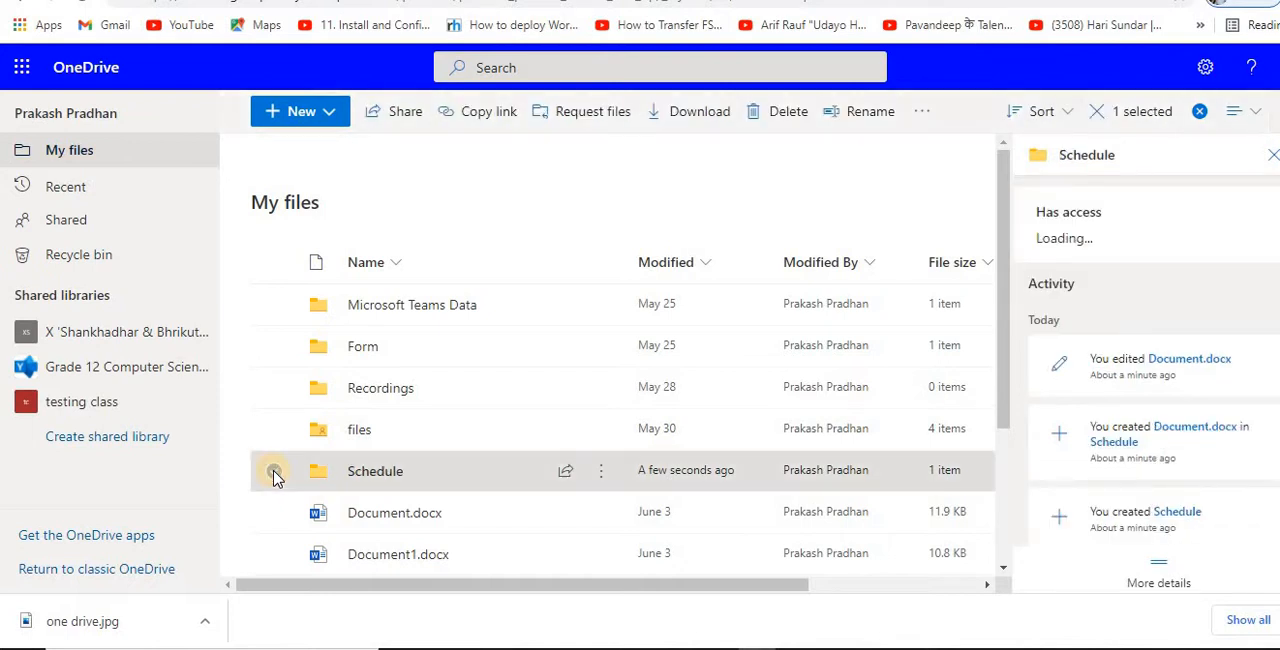
click(406, 118)
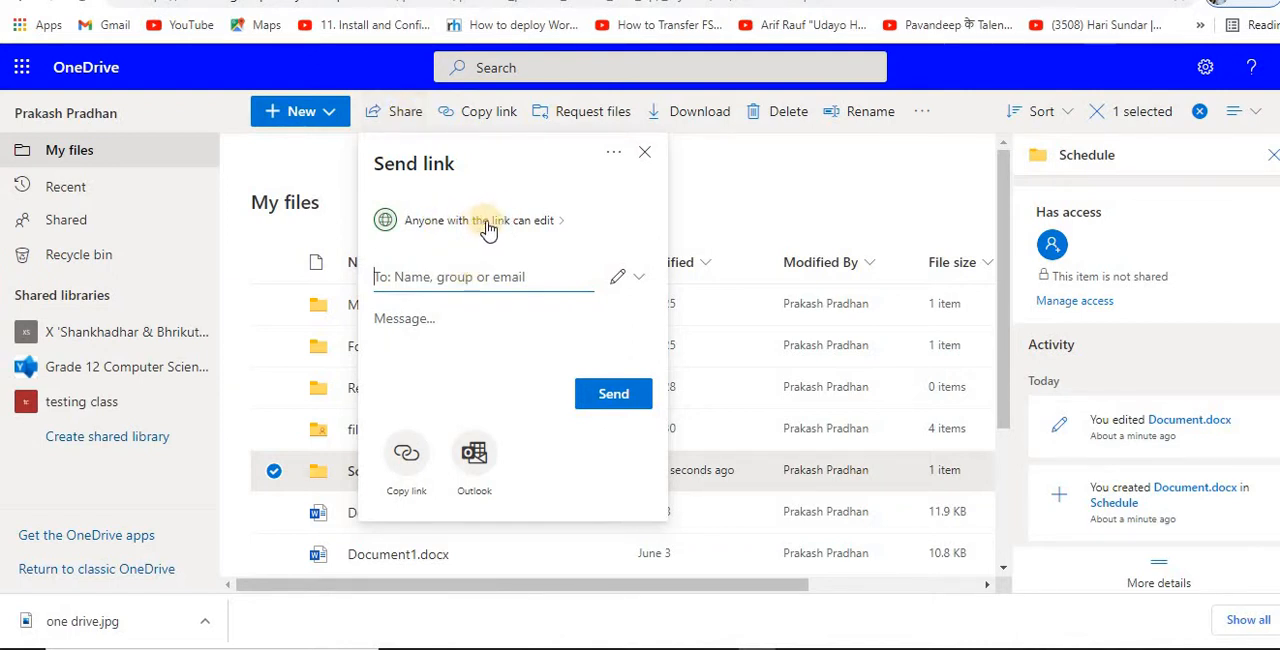
click(563, 222)
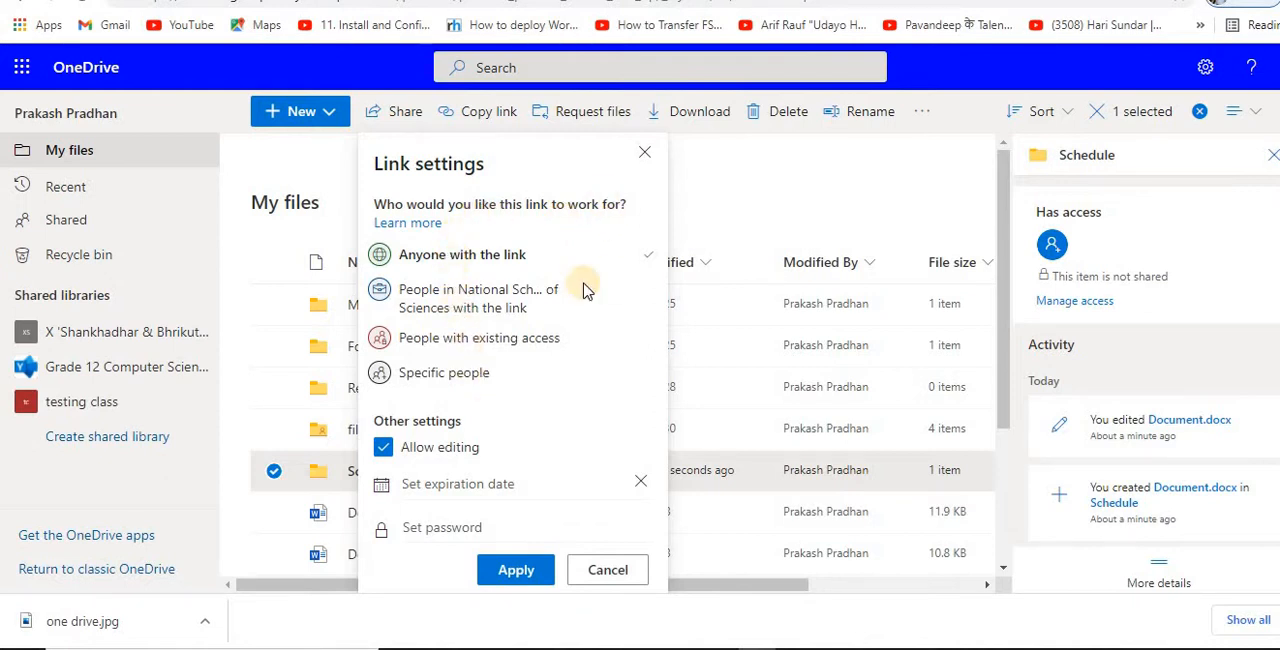
click(610, 572)
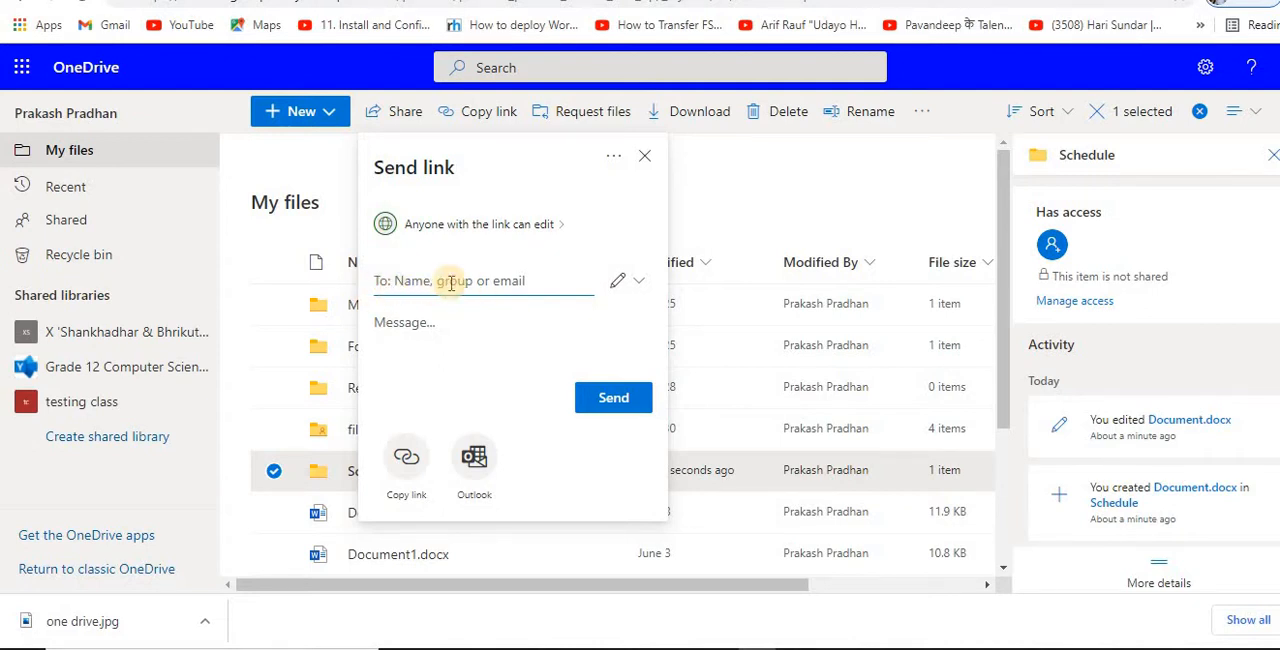
text(P)
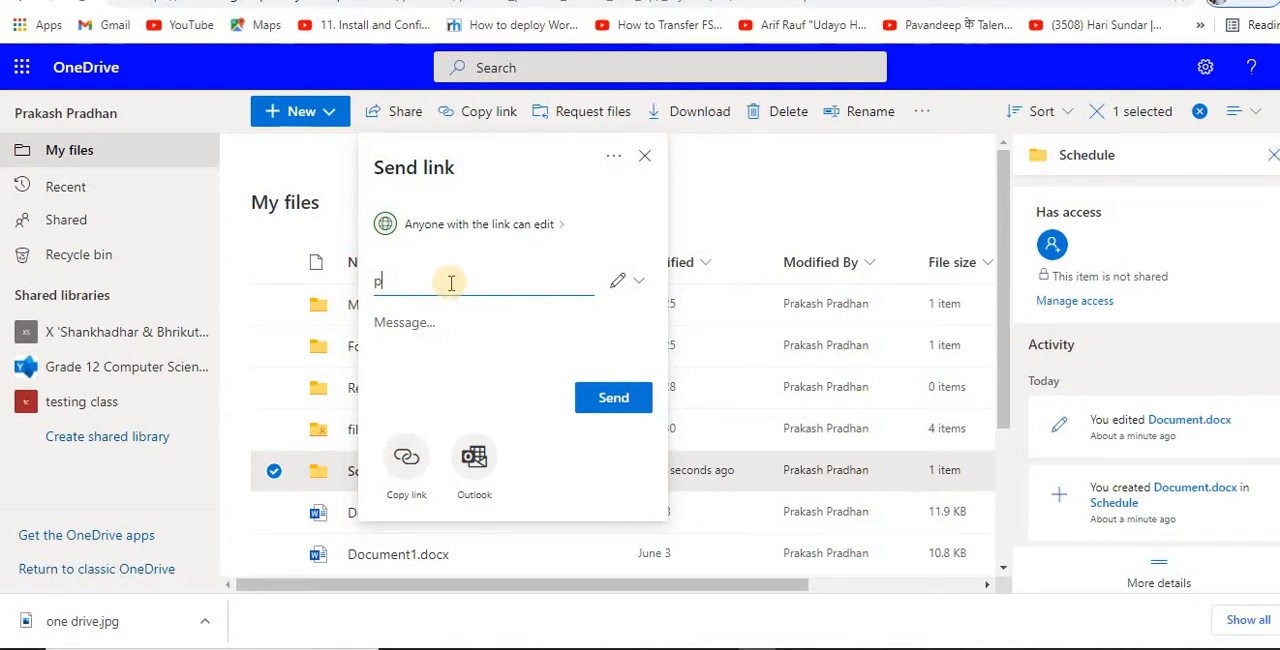
text(rad)
key(BackSpace)
key(BackSpace)
key(BackSpace)
key(BackSpace)
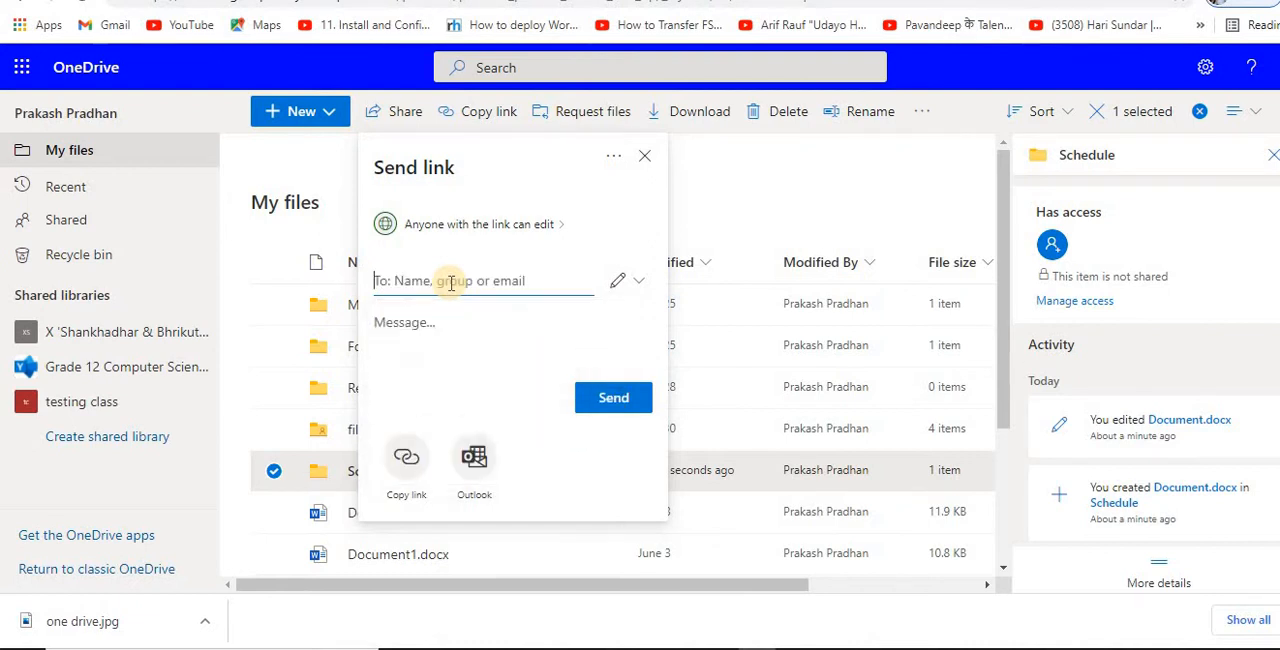
Step: Add the suggested Computer Instructor and Teacher contacts as recipients and send them the Schedule folder's link
text(prak)
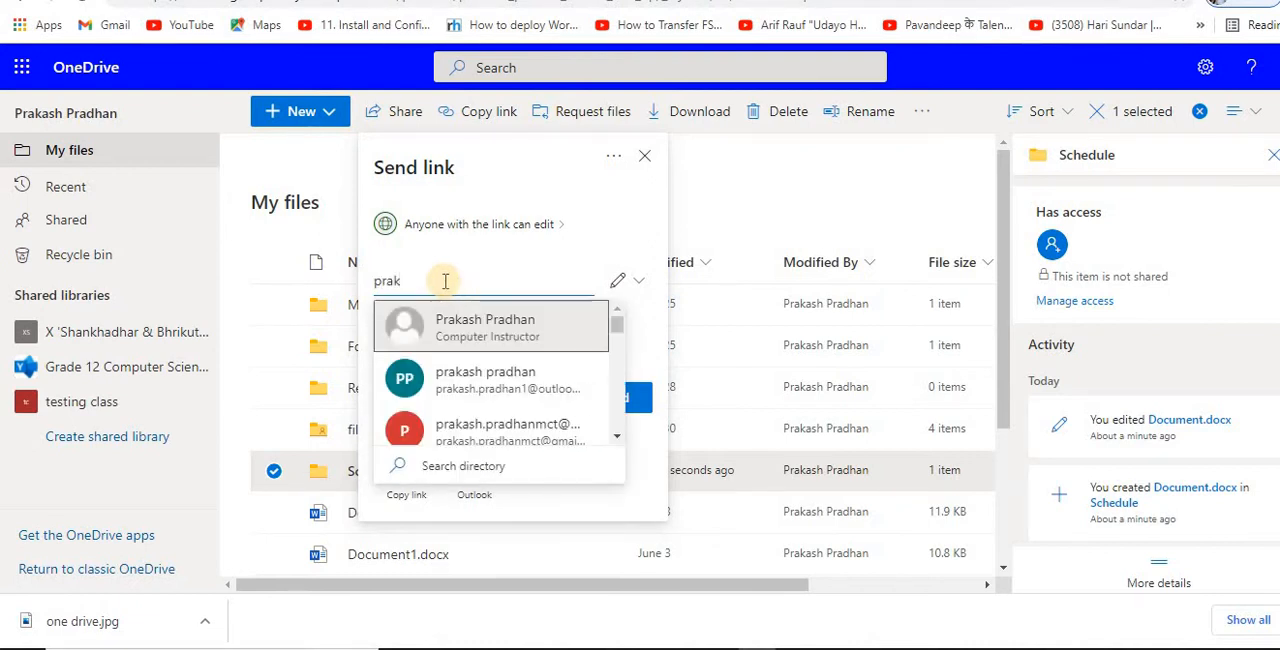
click(521, 331)
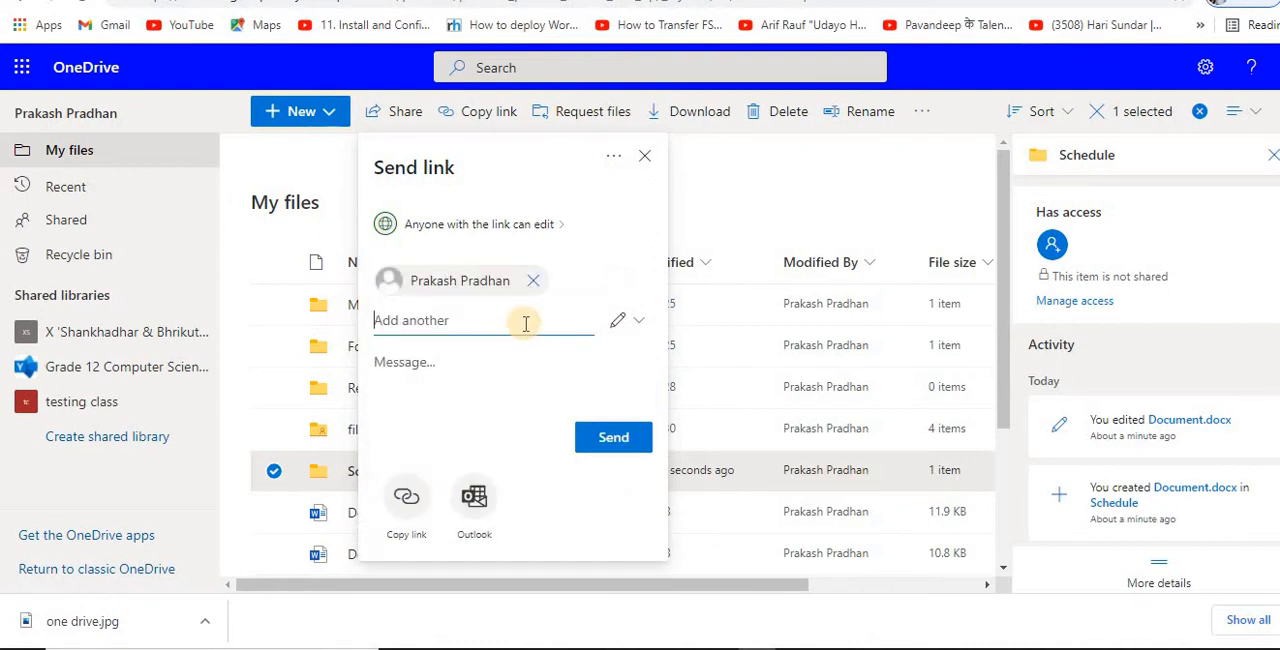
text(bi)
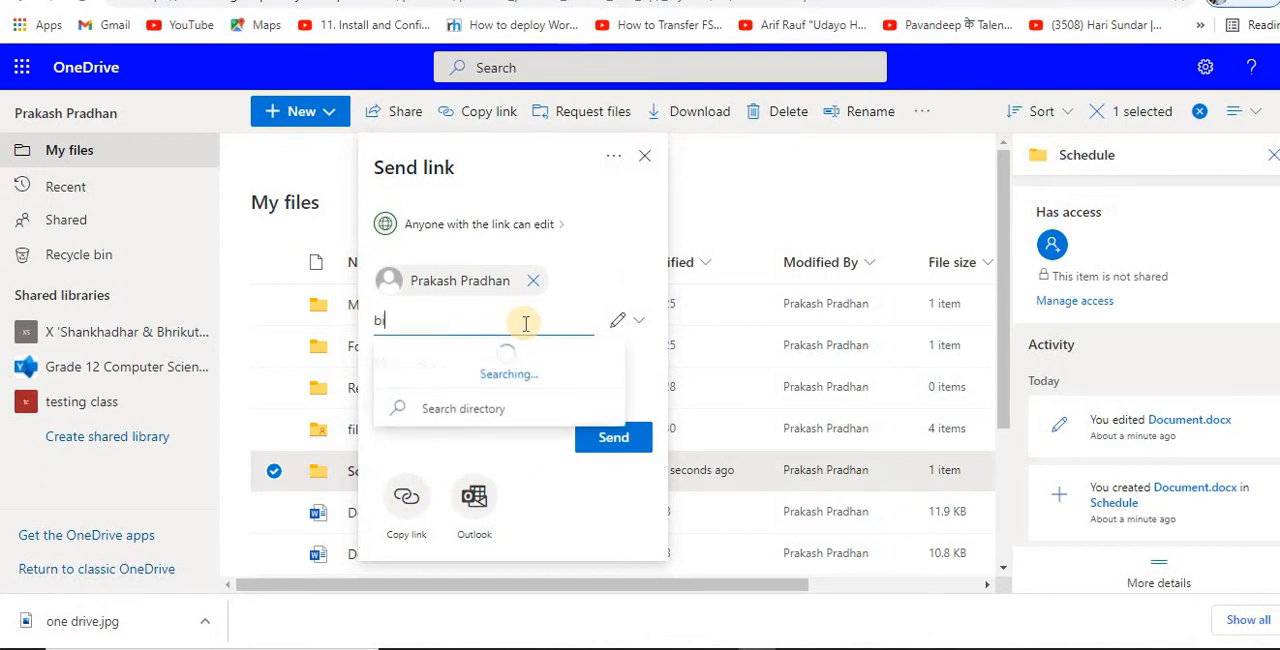
text(n)
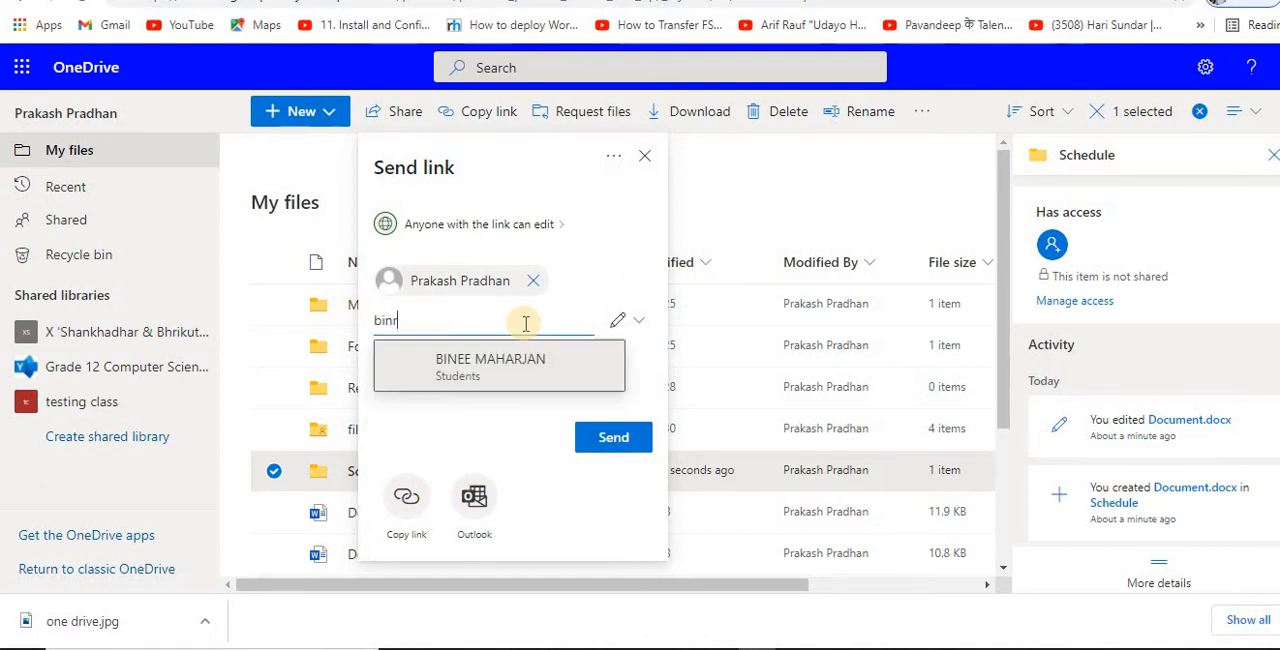
text(u)
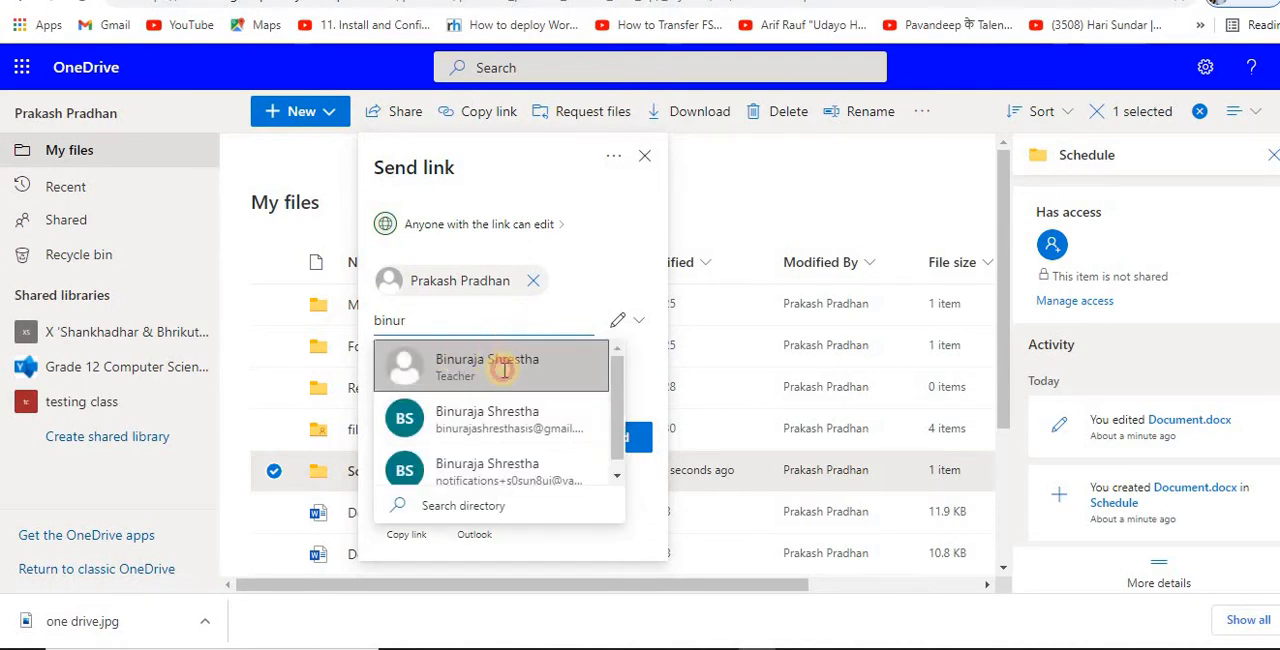
click(504, 370)
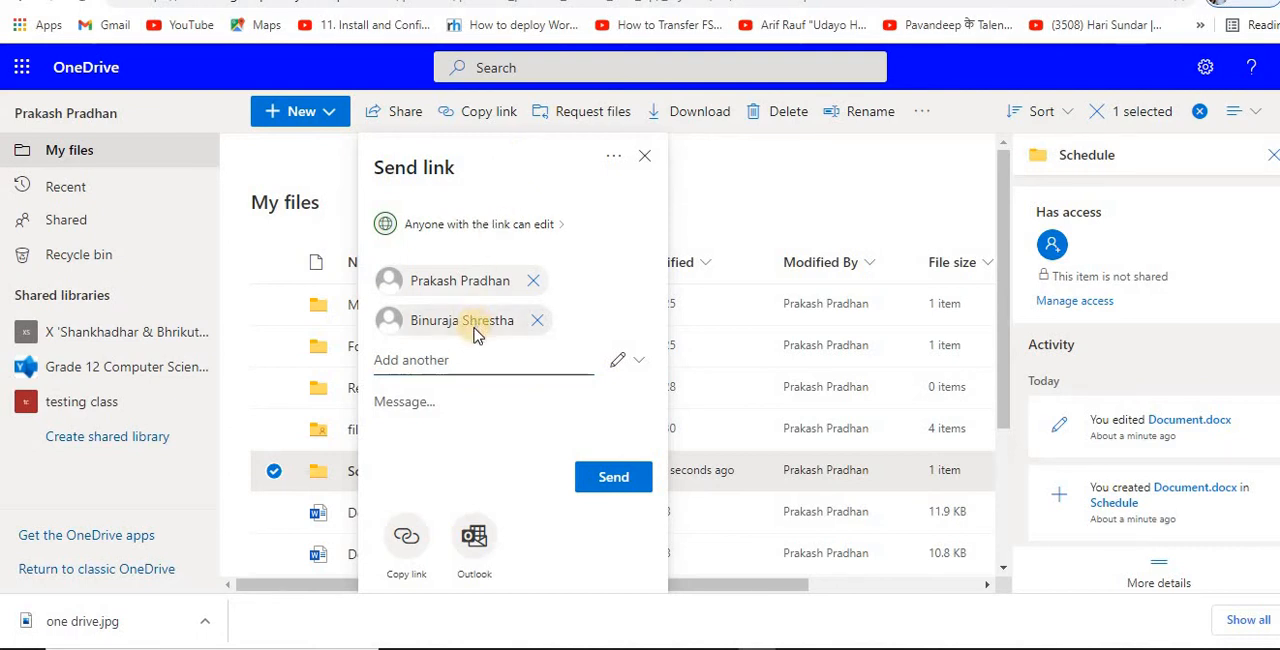
click(619, 481)
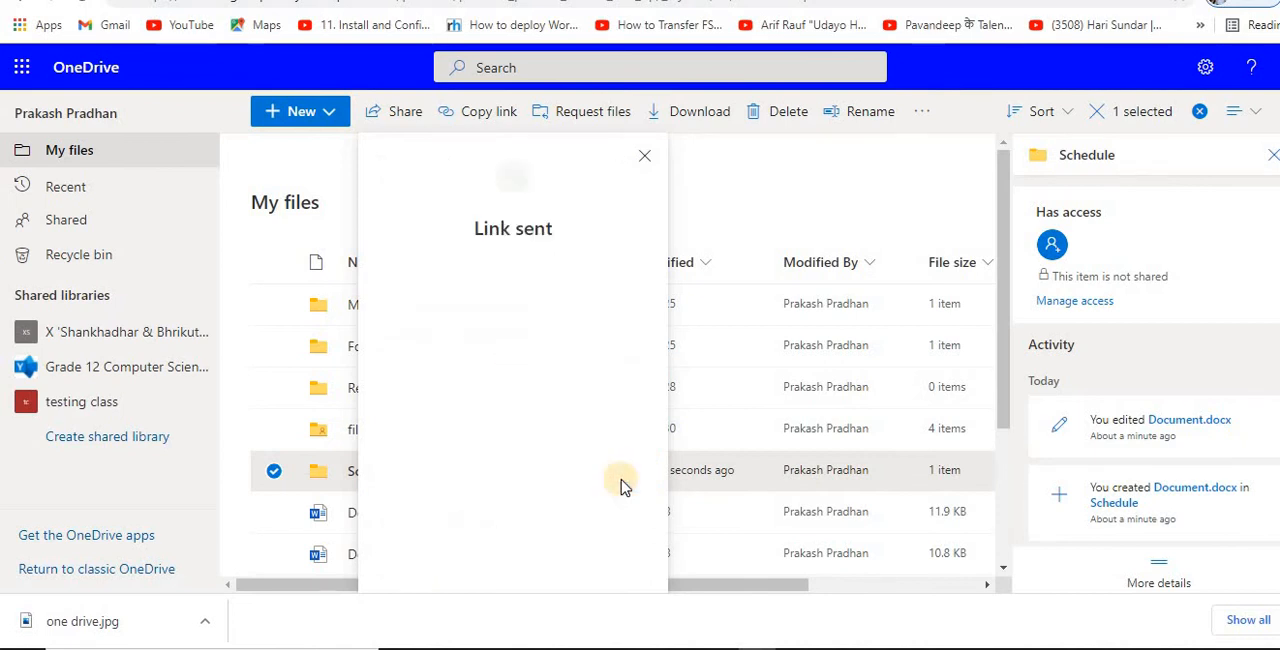
click(645, 156)
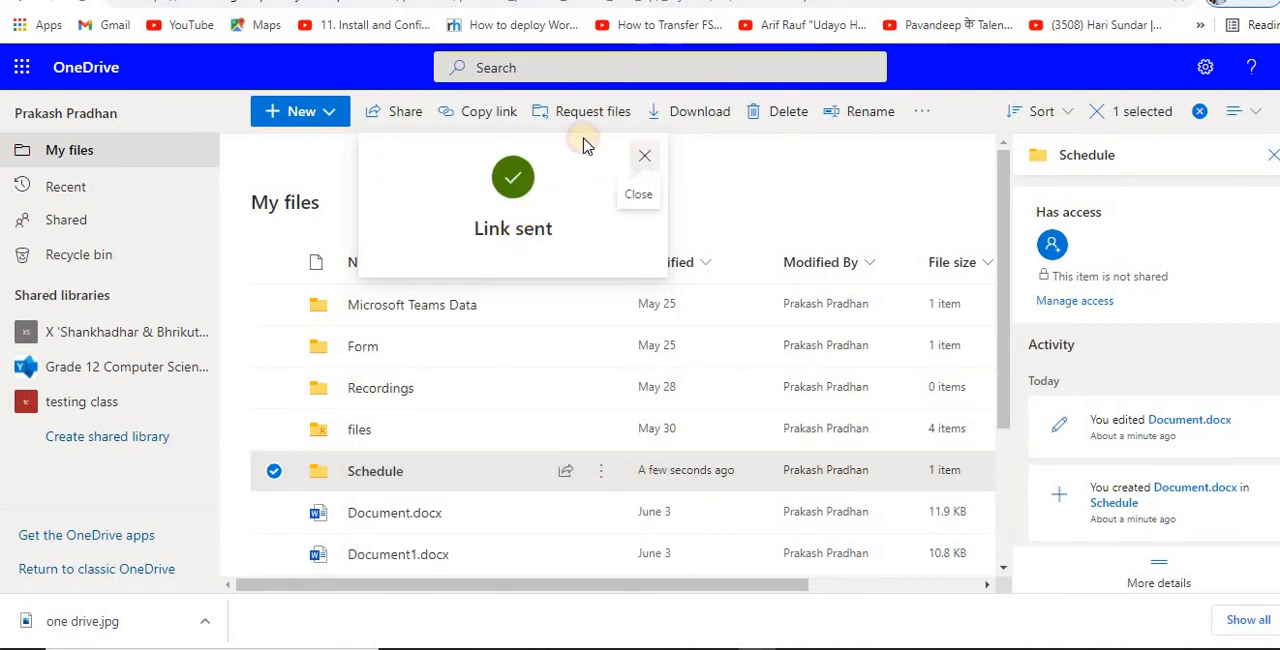
Step: Check the contents of the Schedule folder and the files listed under Shared with you, returning to My files
click(418, 474)
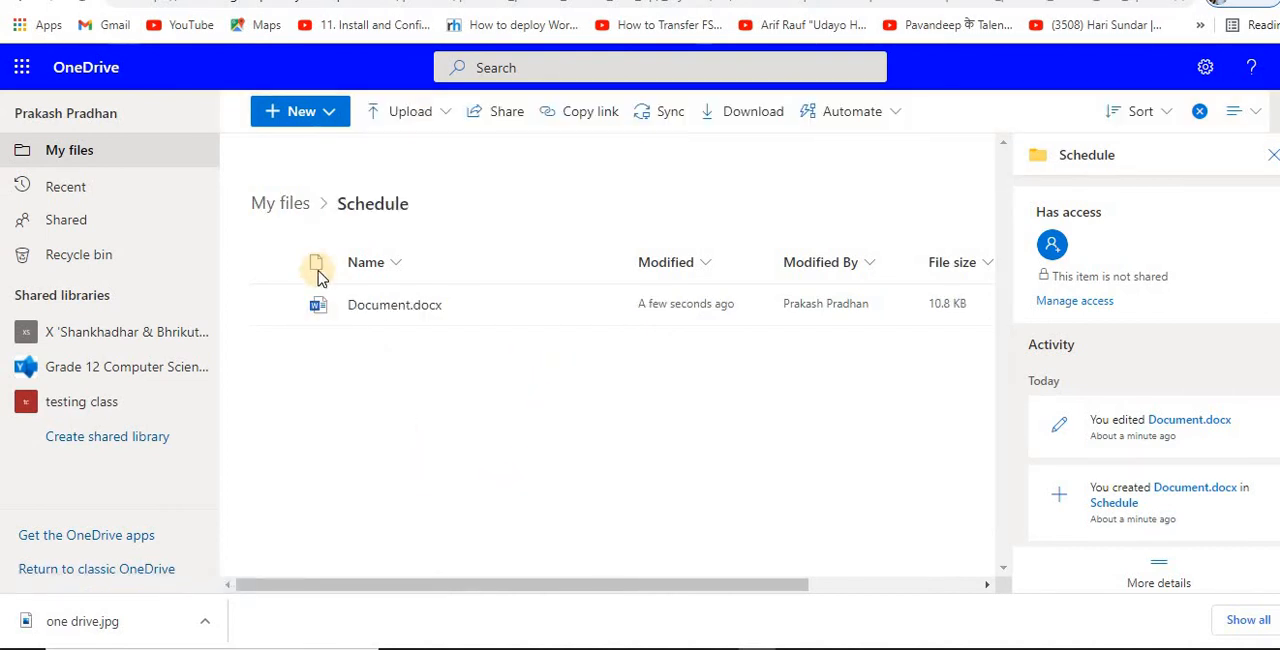
click(75, 225)
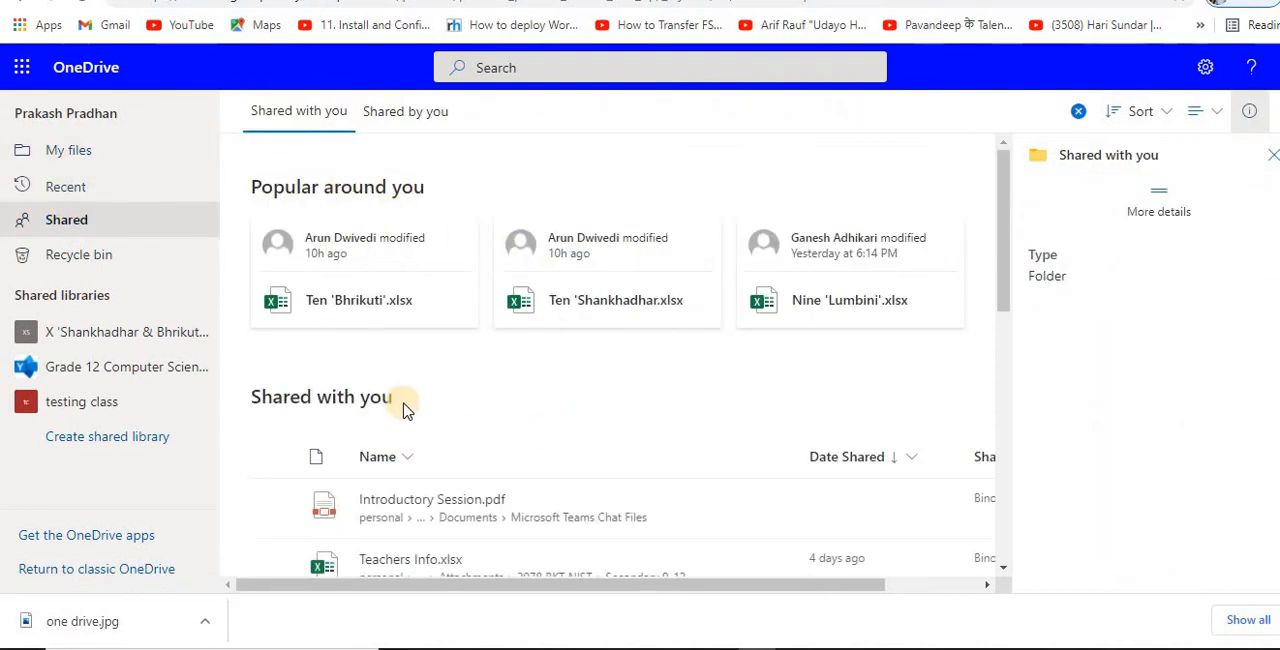
scroll(558, 412, down, 1)
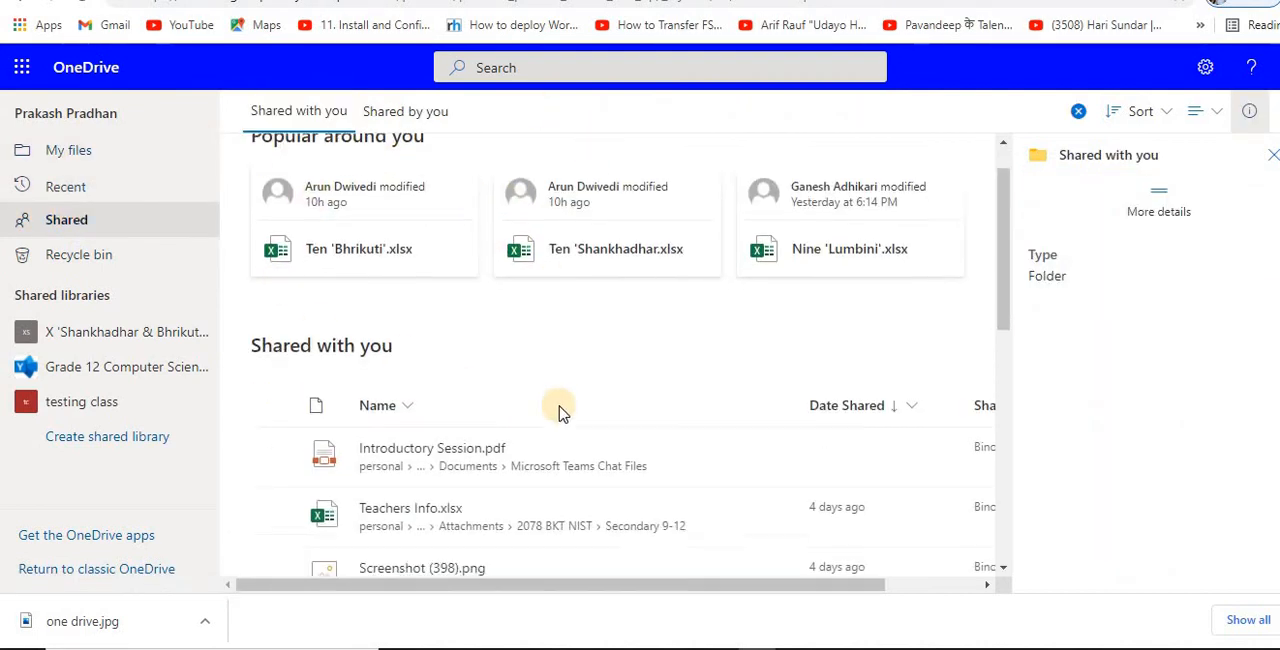
scroll(560, 409, up, 1)
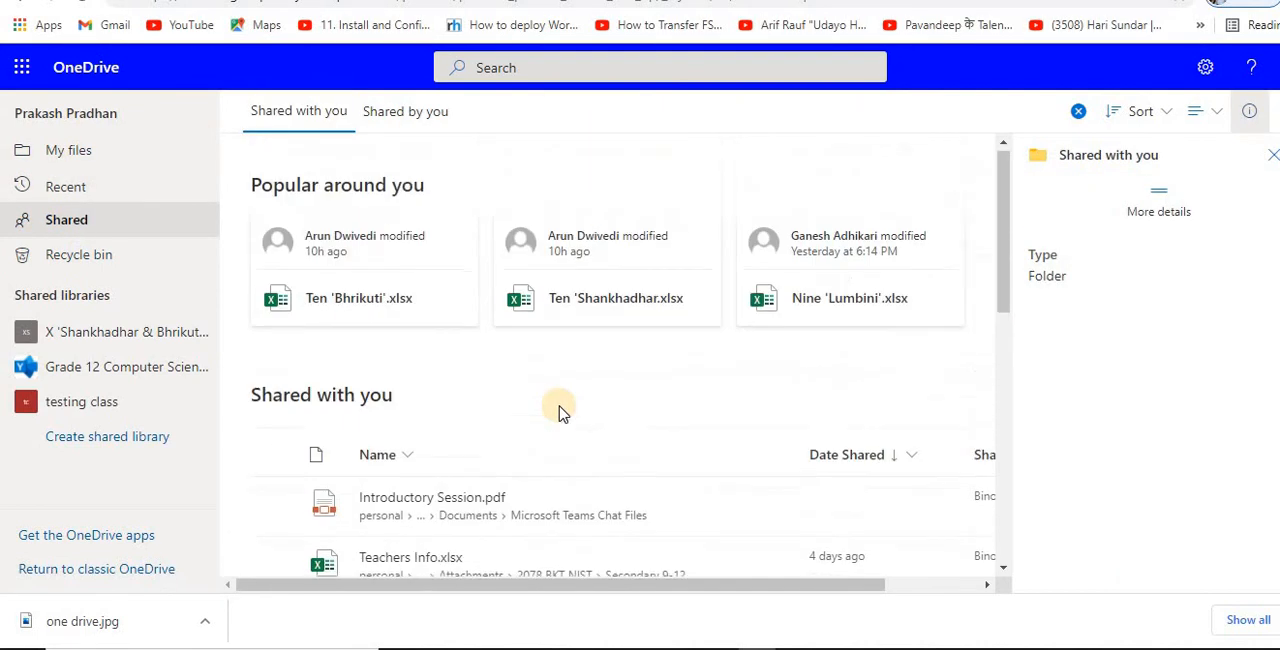
click(72, 150)
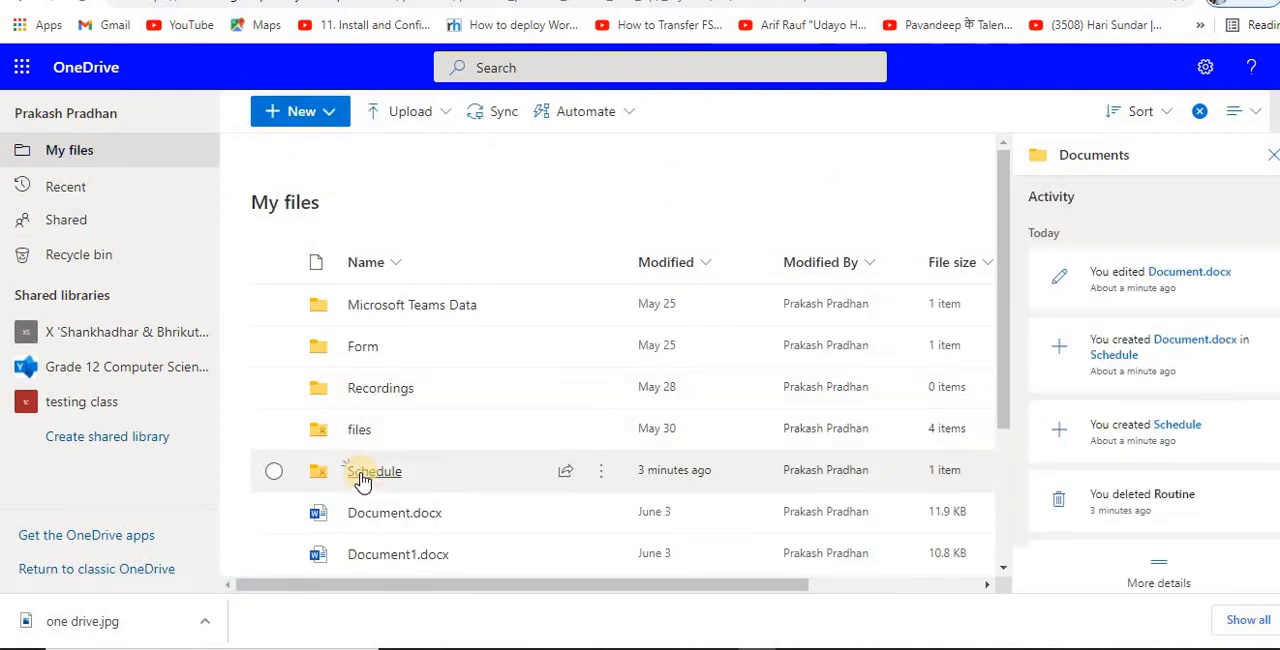